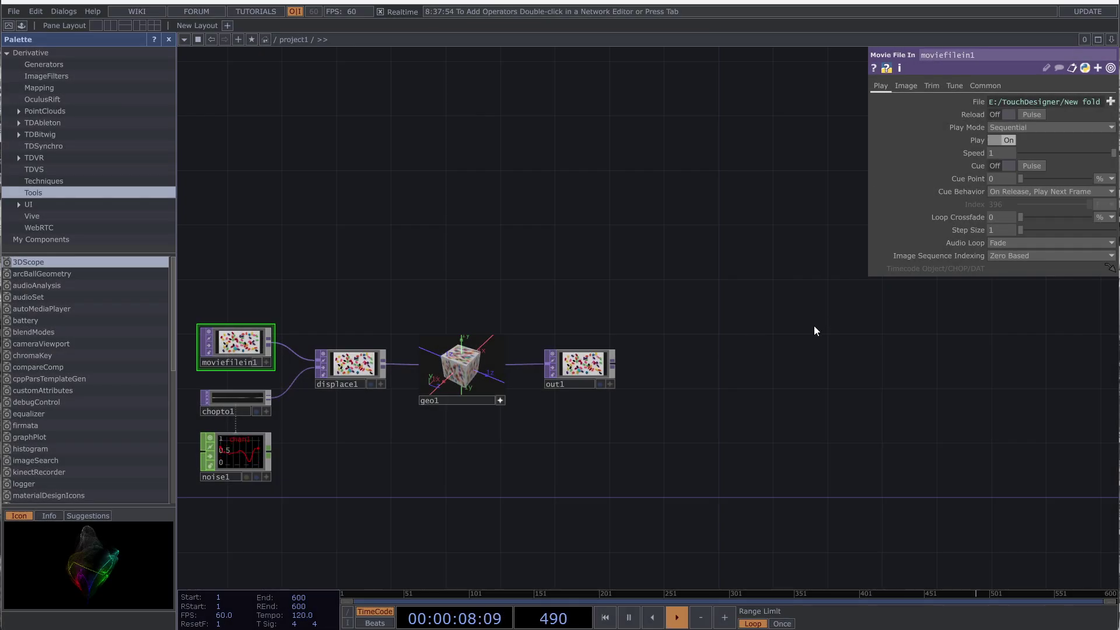
Open the movie export settings, assign the out1 operator as the TOP video input, and close the dialog
drag(586, 474, 680, 430)
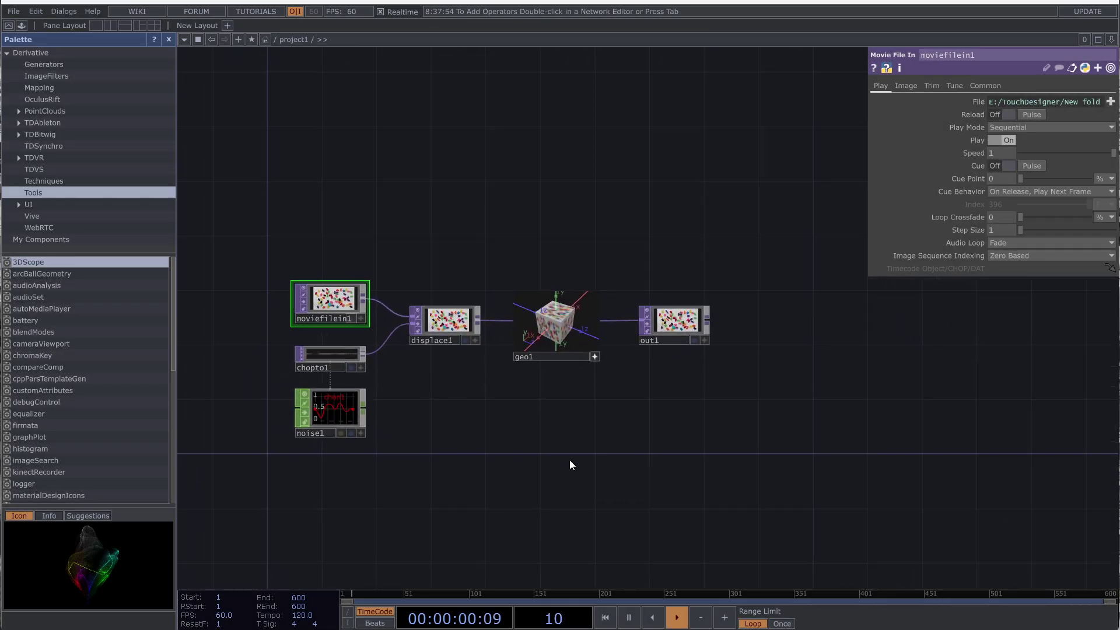
drag(660, 343, 757, 373)
scroll(702, 357, up, 8)
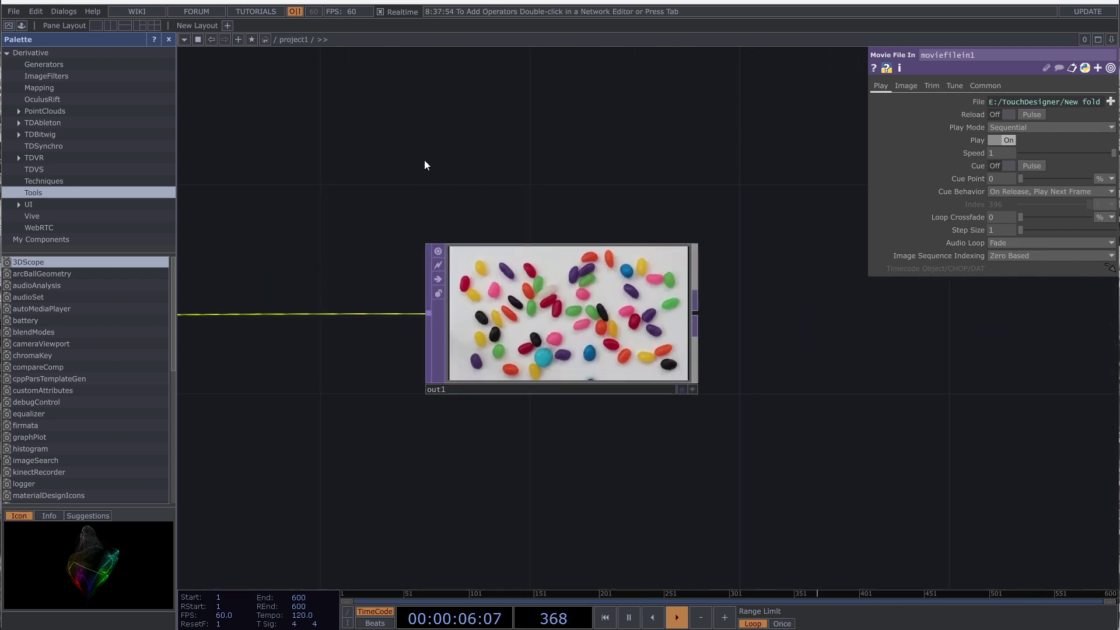
drag(758, 449, 532, 371)
scroll(588, 400, down, 2)
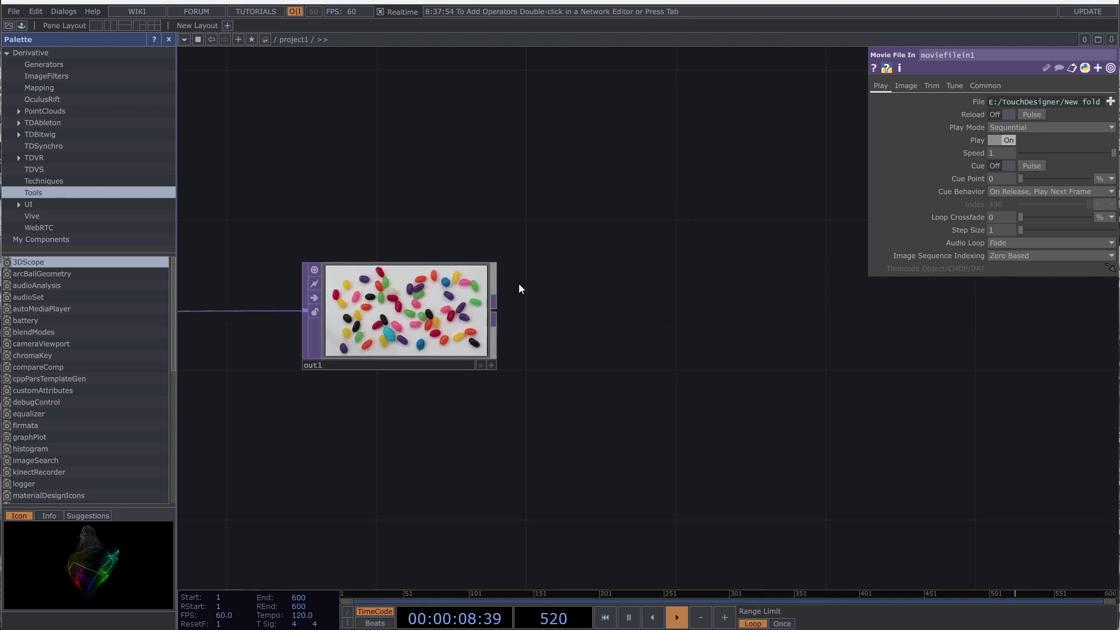
click(19, 12)
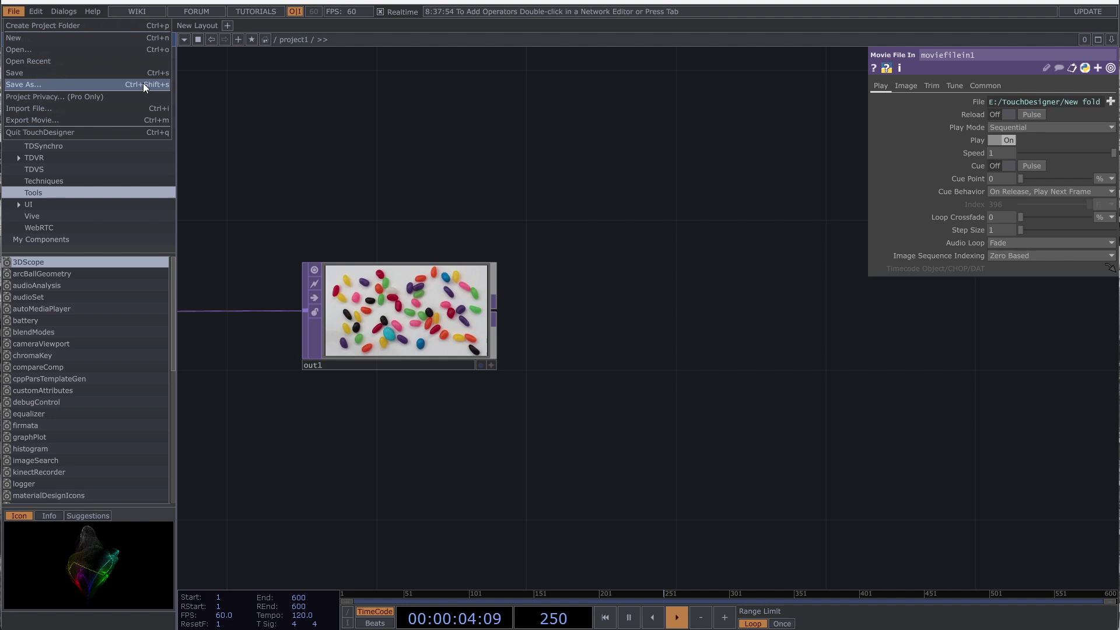
click(128, 120)
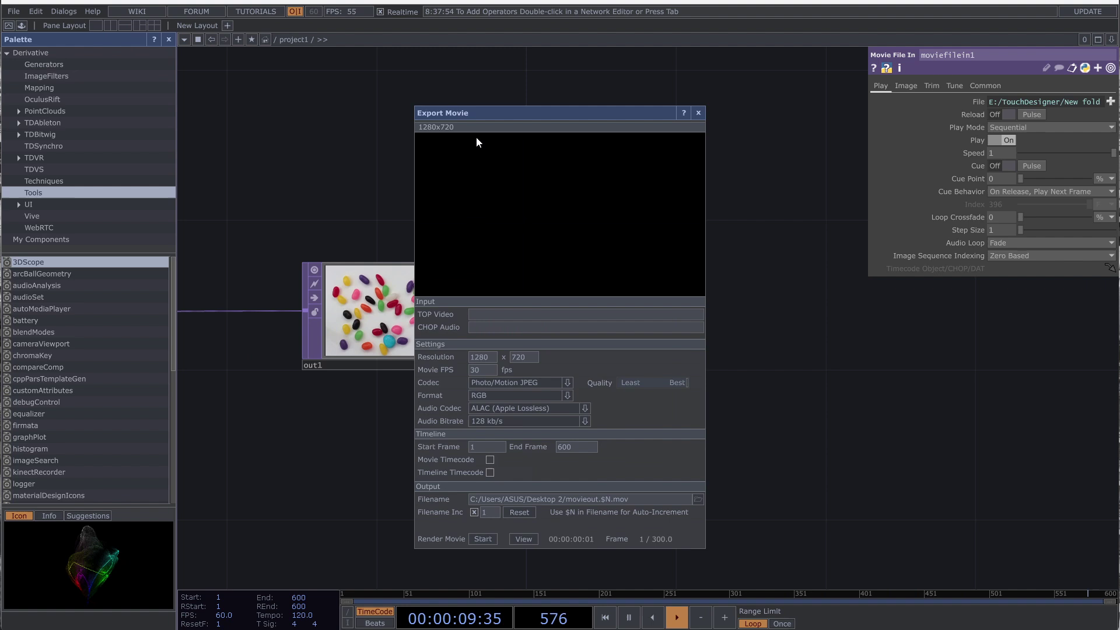
drag(489, 117, 633, 120)
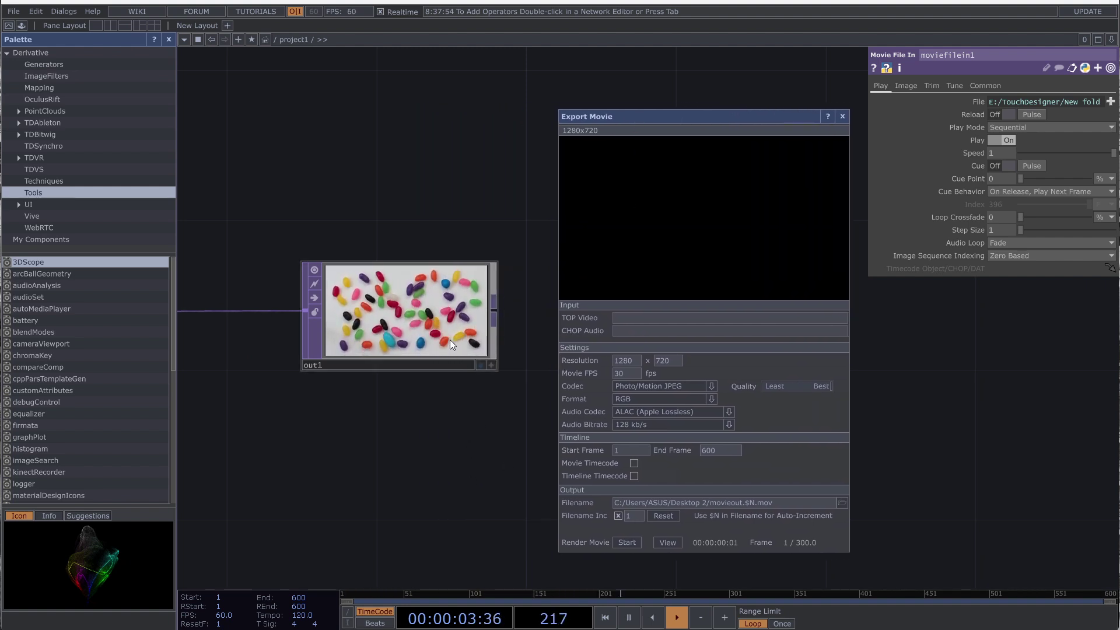
drag(450, 340, 624, 318)
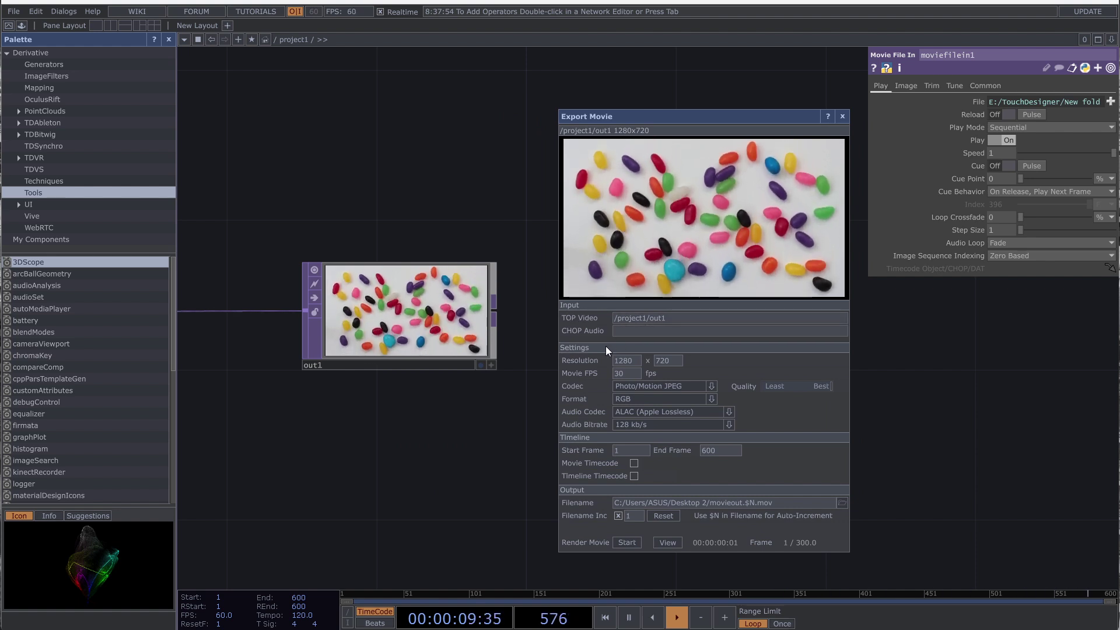
click(843, 117)
Add an Audio File In CHOP to the network below the geo1 component
drag(431, 442, 676, 363)
scroll(645, 368, down, 4)
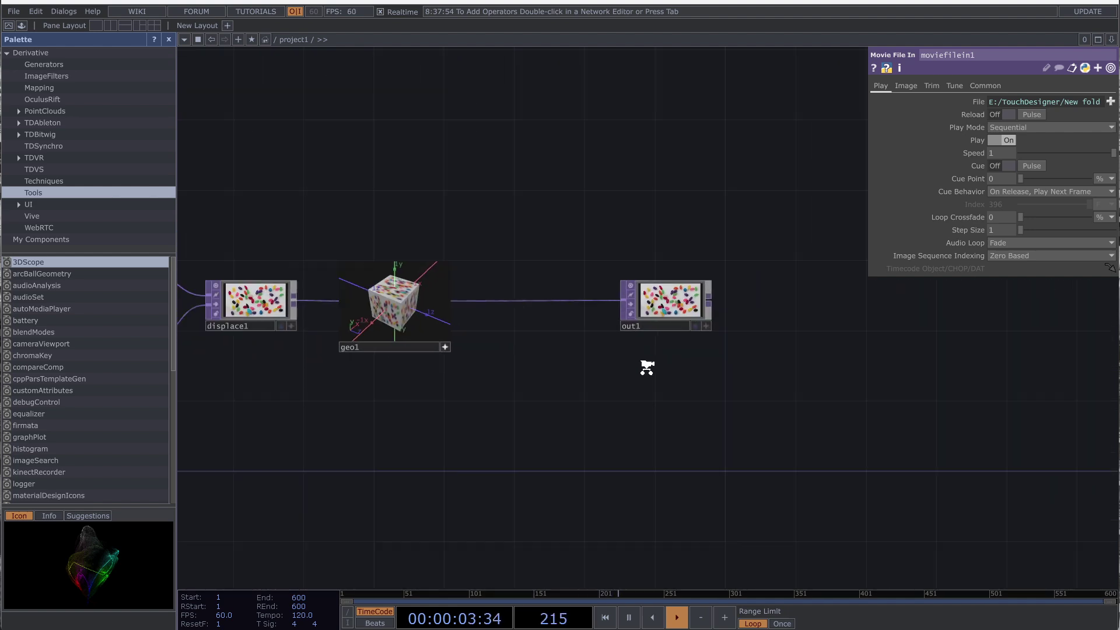
key(Tab)
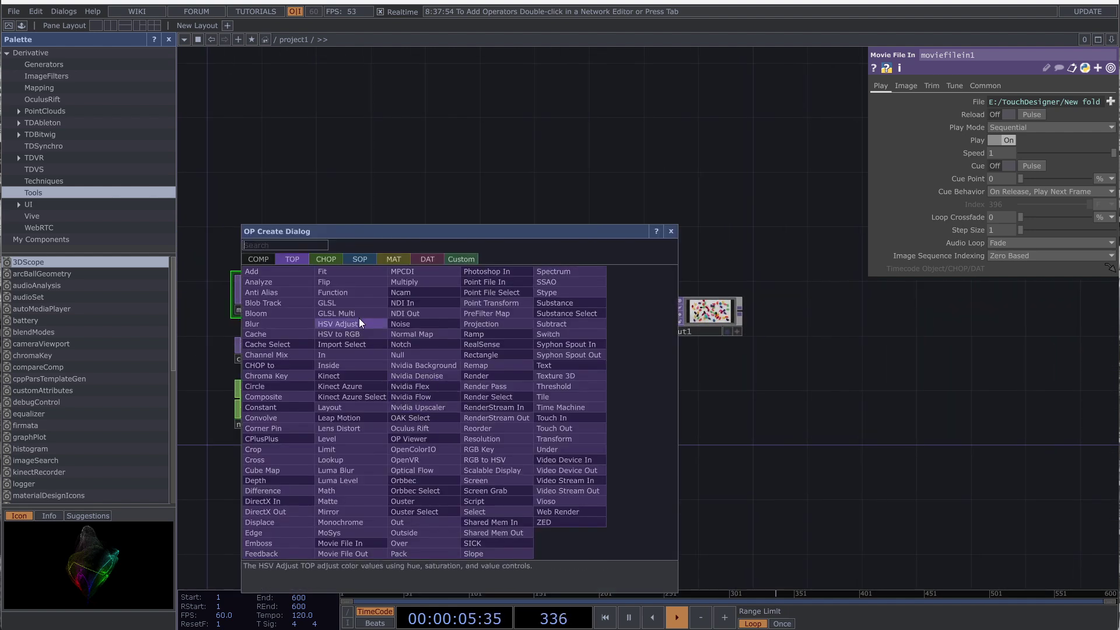
click(331, 262)
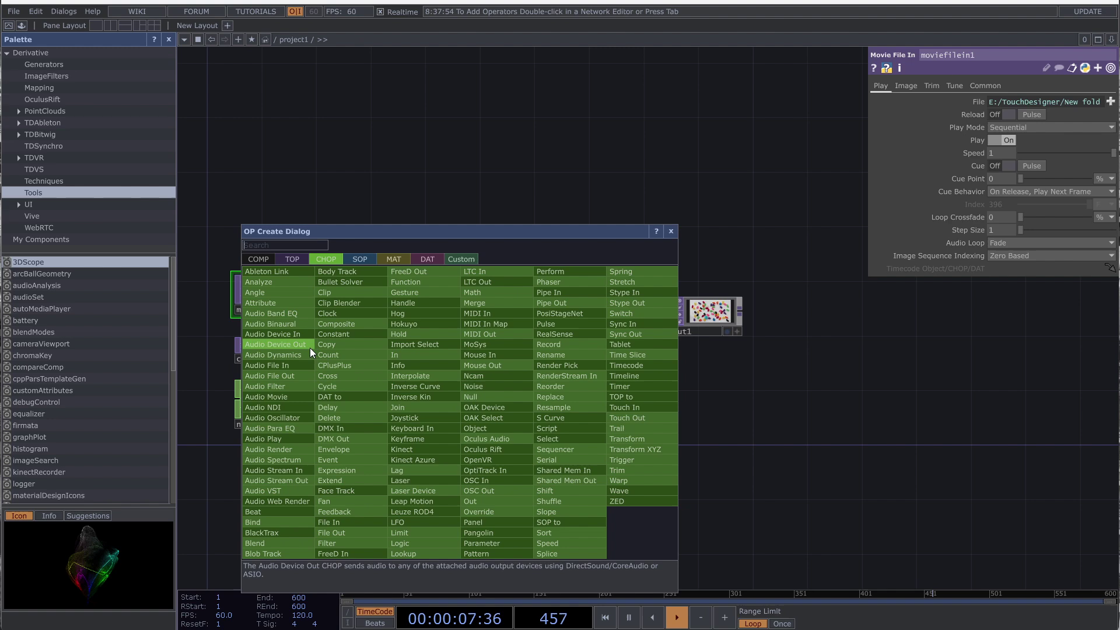
click(292, 365)
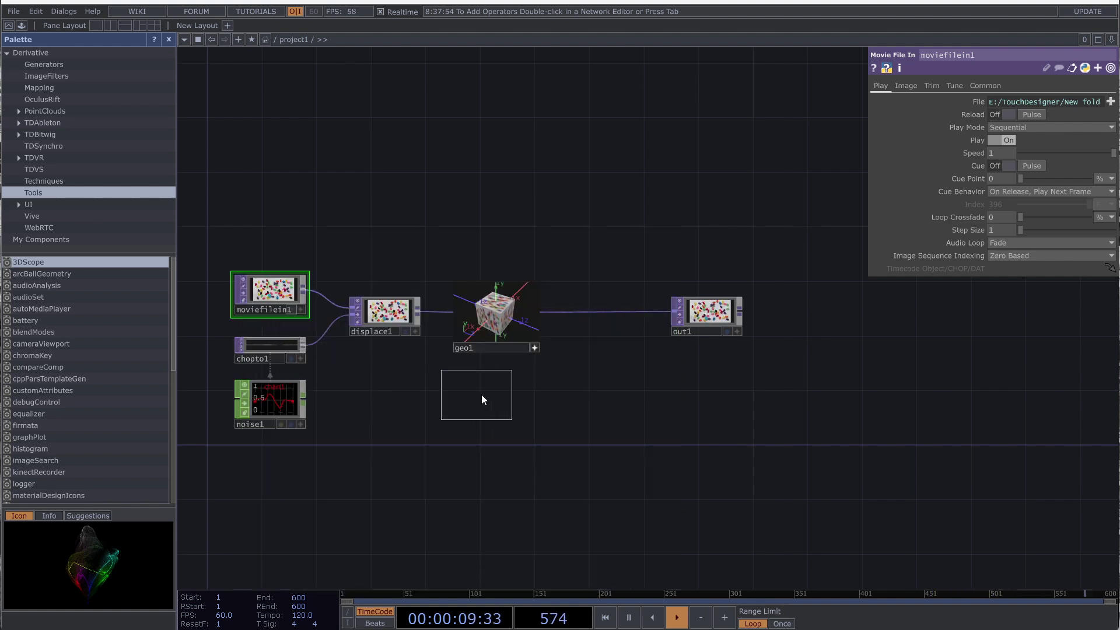
click(534, 407)
Append a Null CHOP to the output of the audiofilein1 operator, placing it below out1
right_click(525, 388)
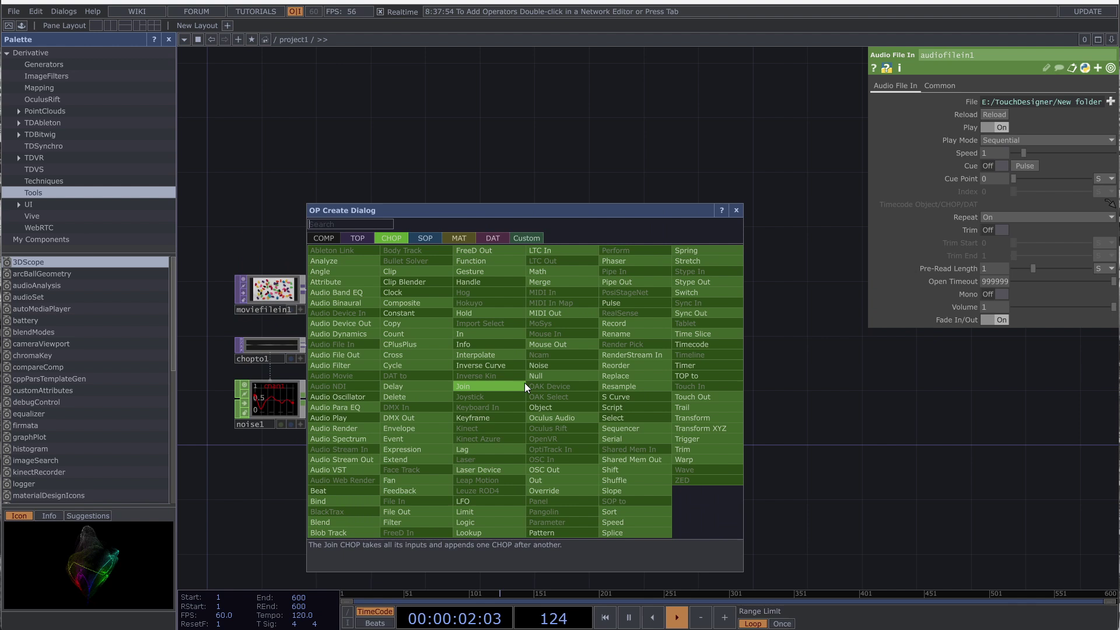
click(524, 383)
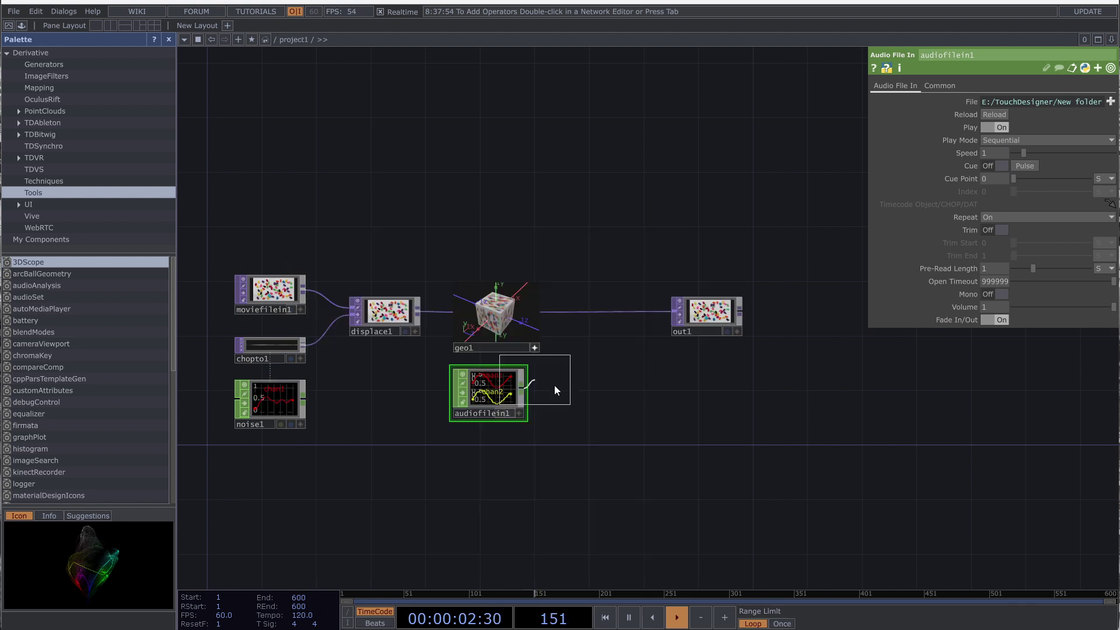
click(690, 386)
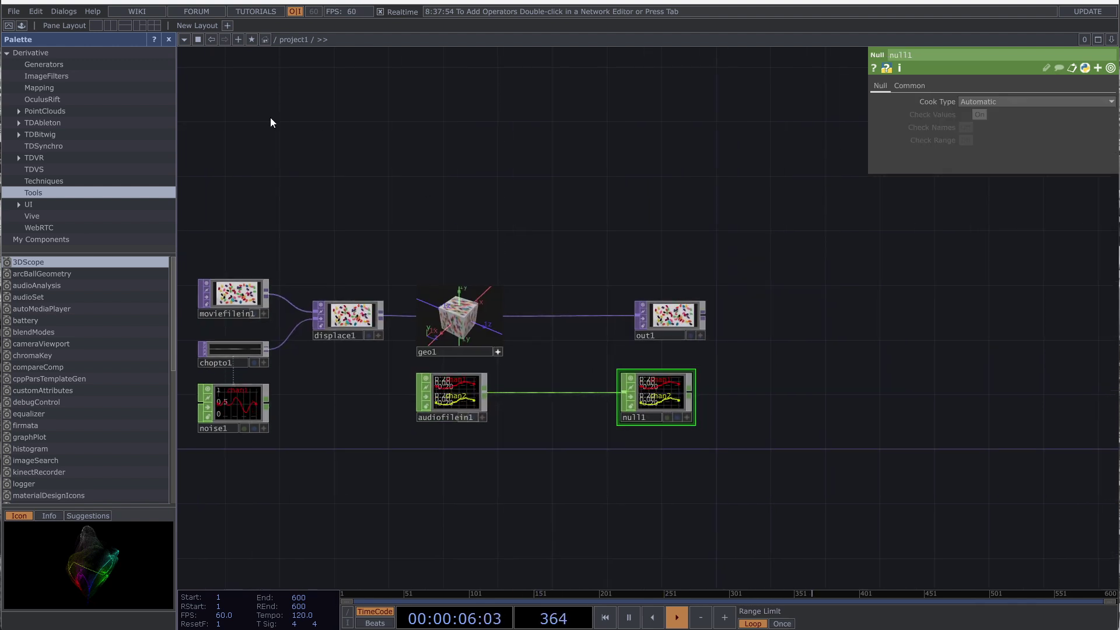
Reopen the movie export settings and assign the null1 operator as the CHOP audio input
click(13, 11)
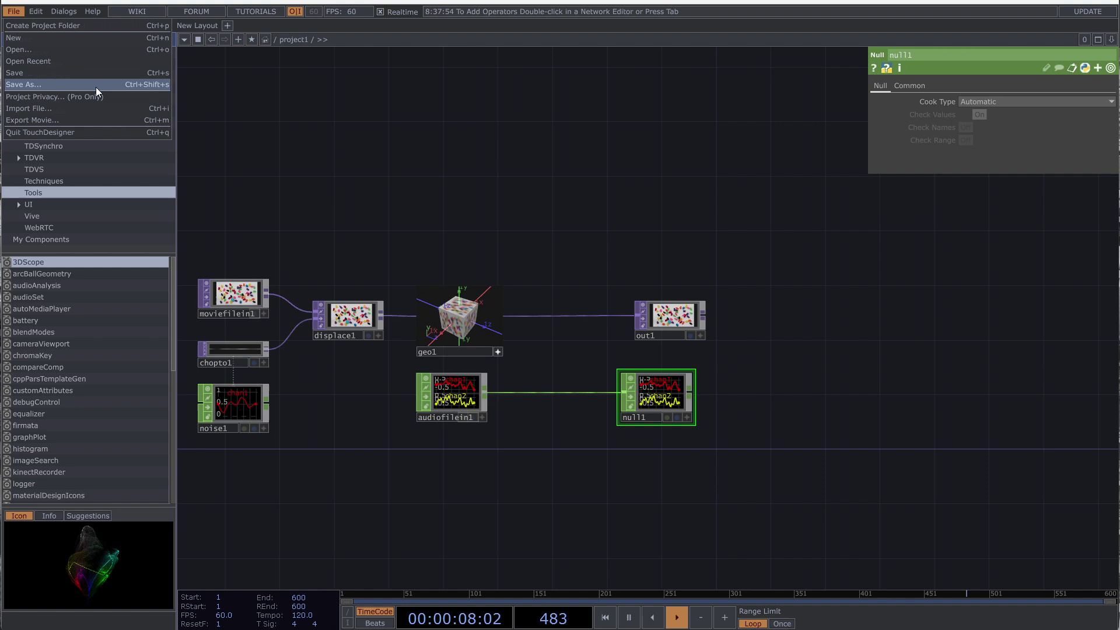
click(100, 120)
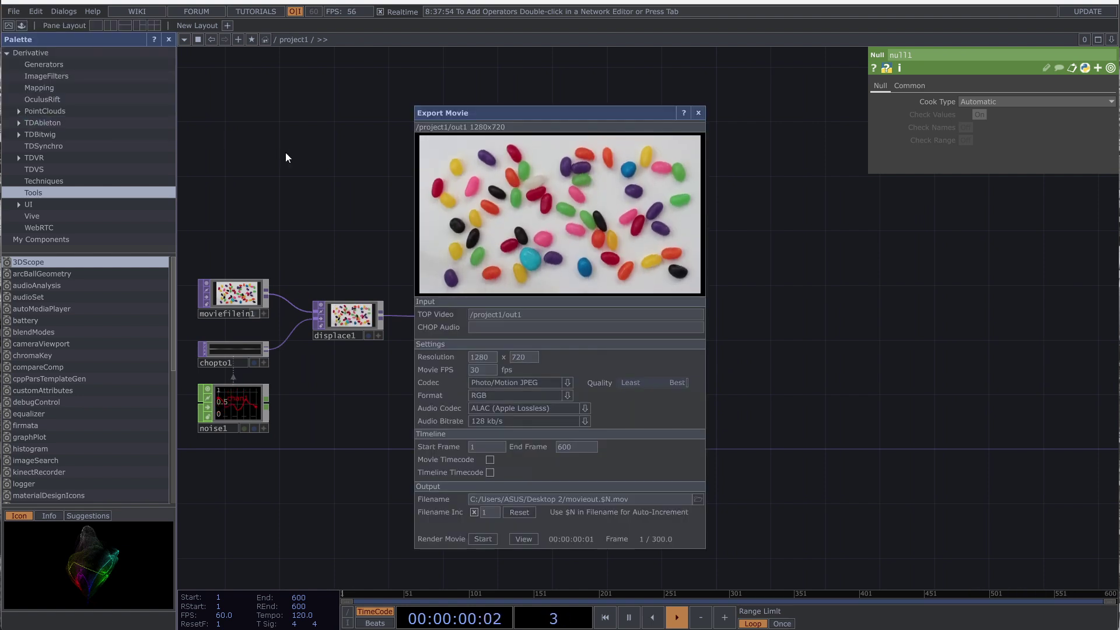
drag(554, 114, 865, 131)
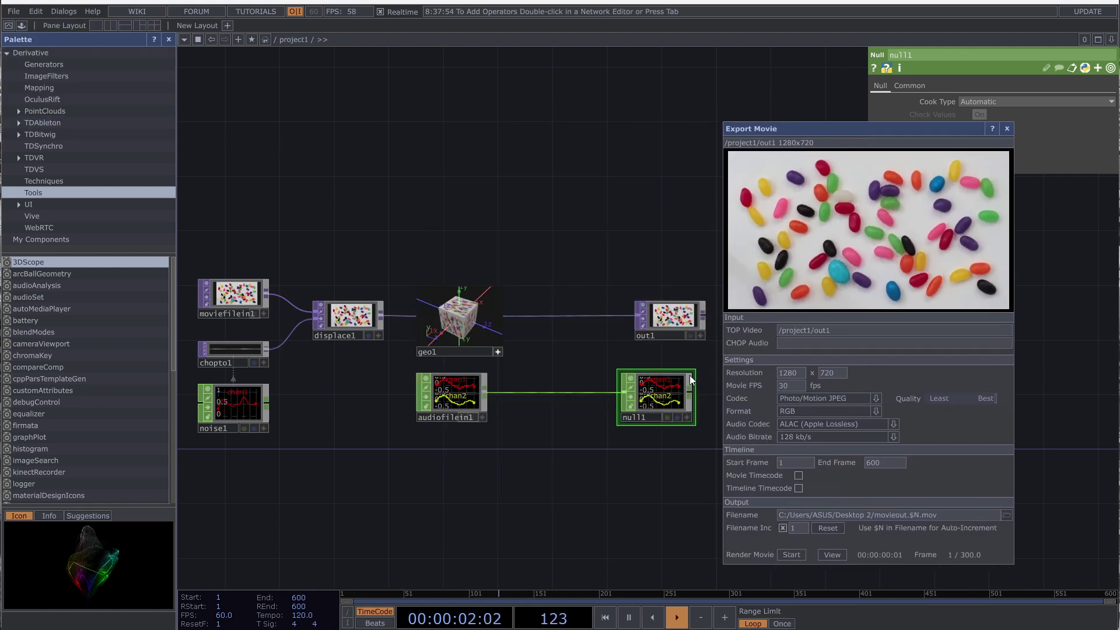
drag(657, 397, 811, 344)
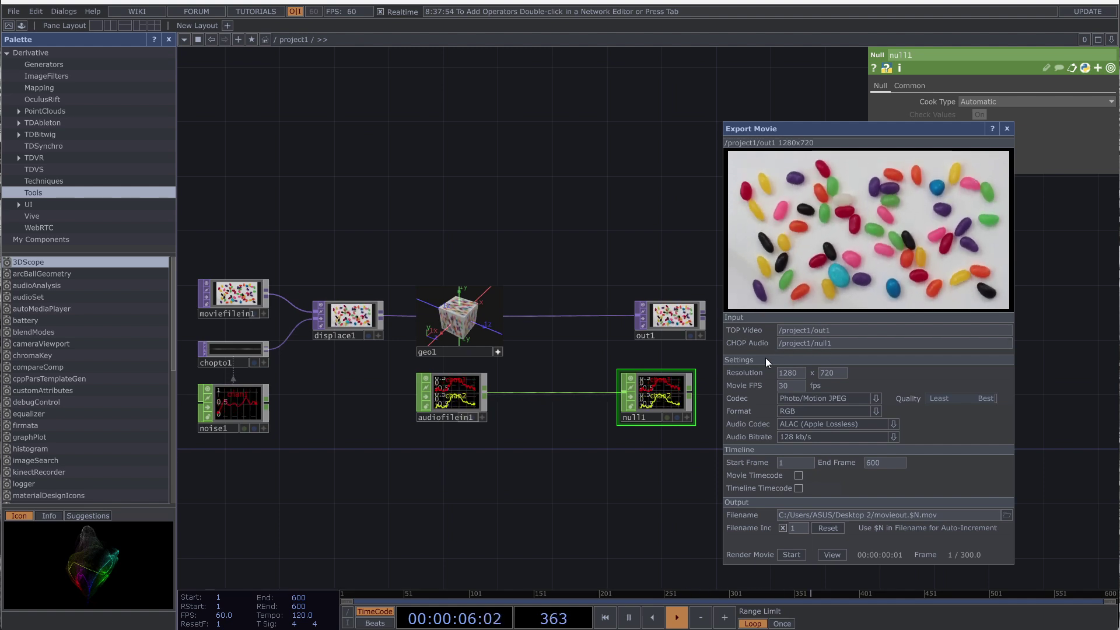
Set the exported movie's resolution to 1920 x 1080
drag(590, 348, 513, 376)
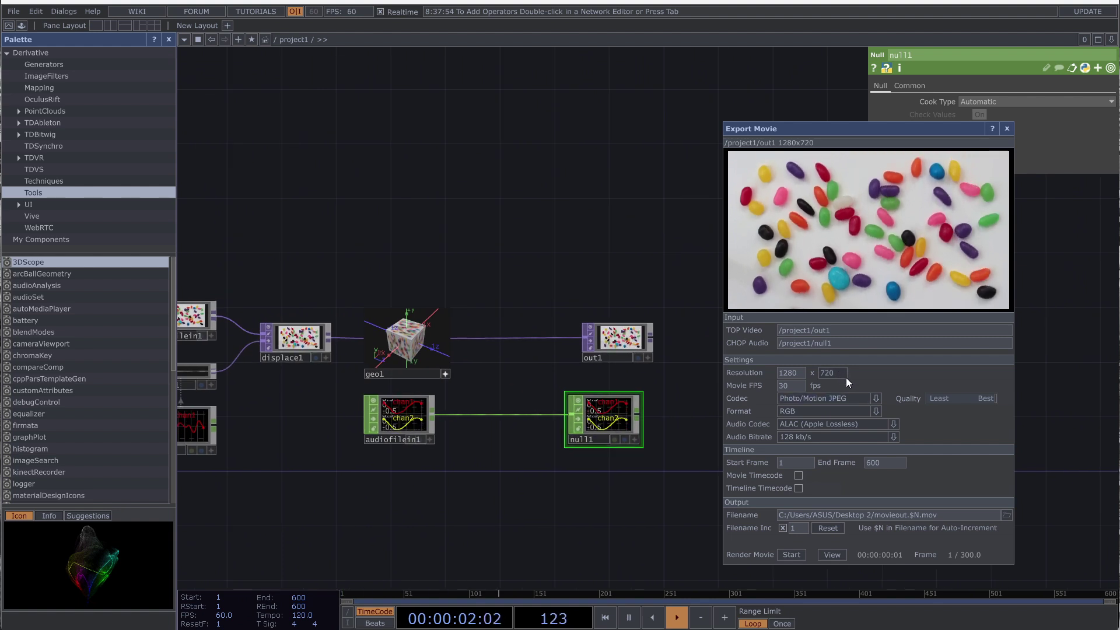
click(793, 373)
text(1920)
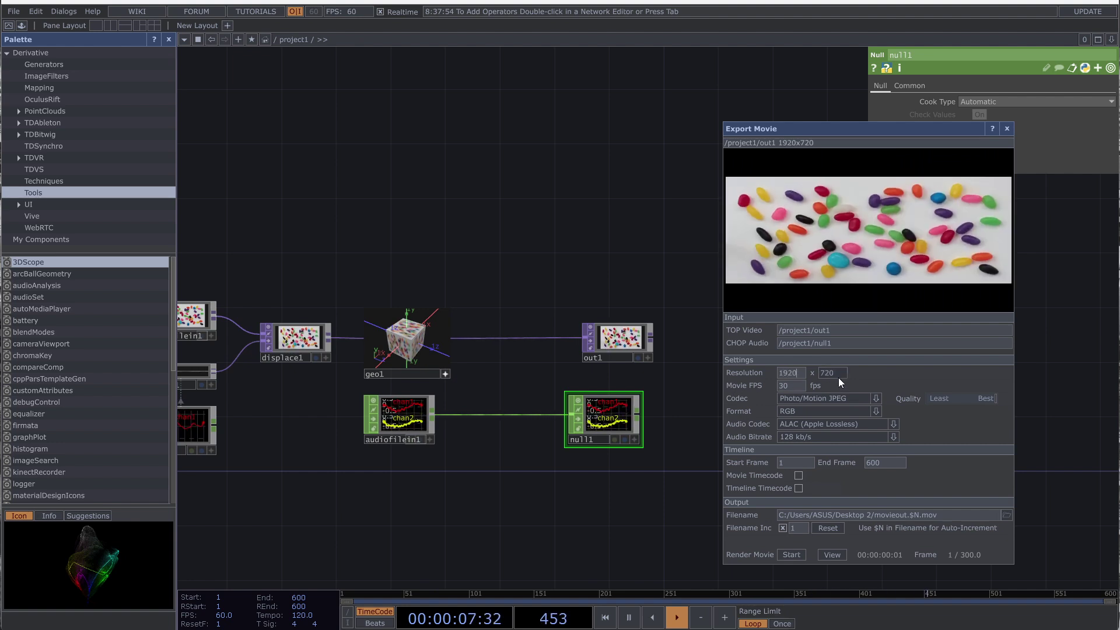
key(Tab)
text(1080)
key(Return)
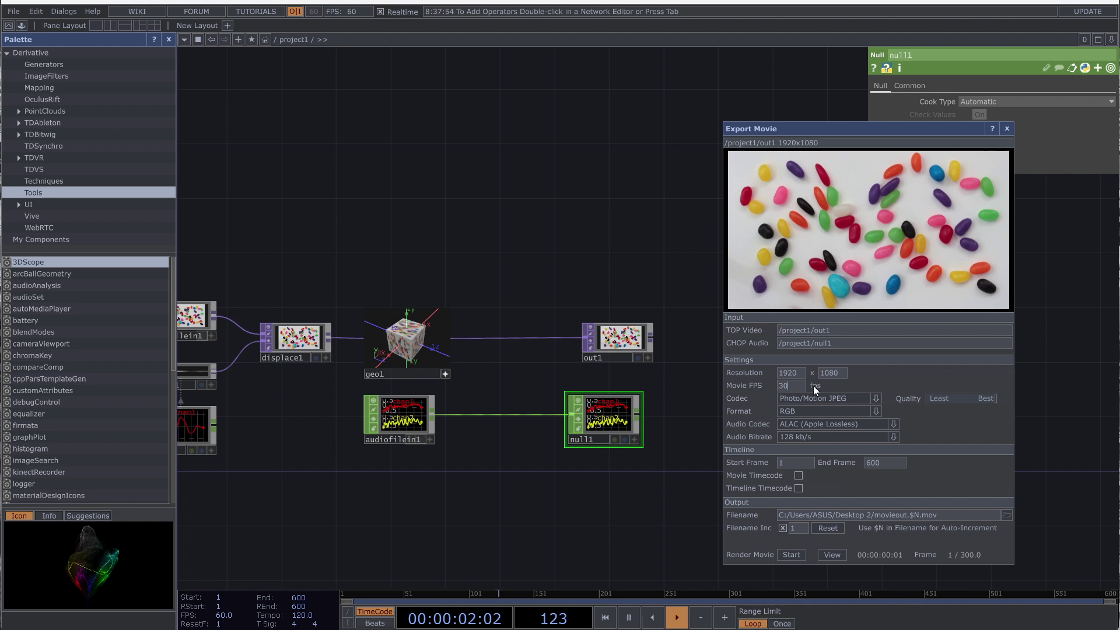
Set the exported movie's frame rate to 60 fps
click(782, 386)
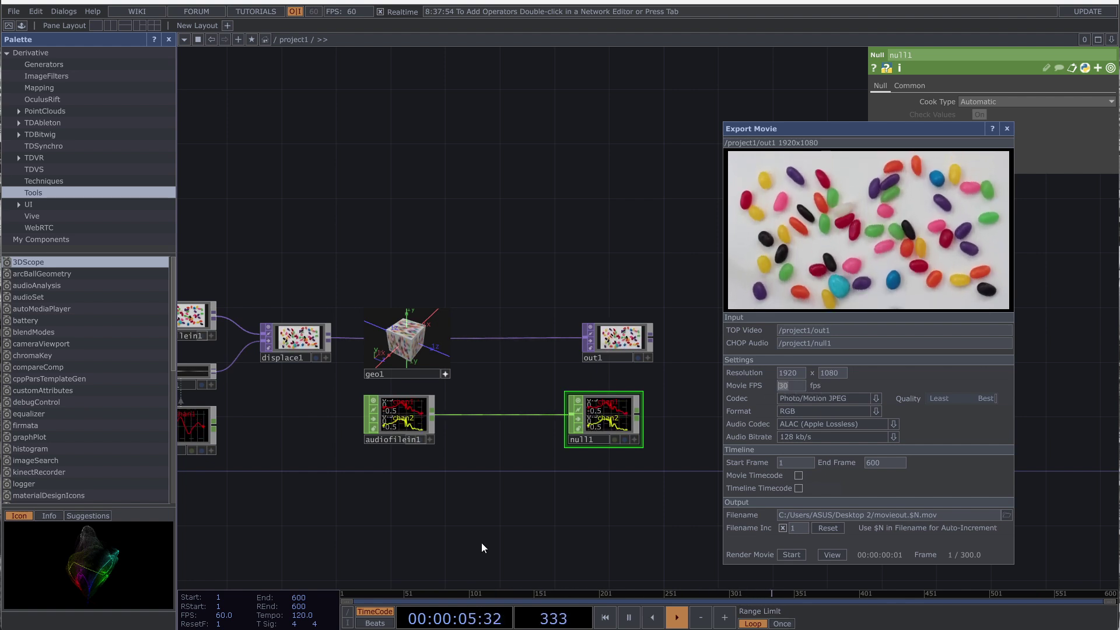
click(299, 598)
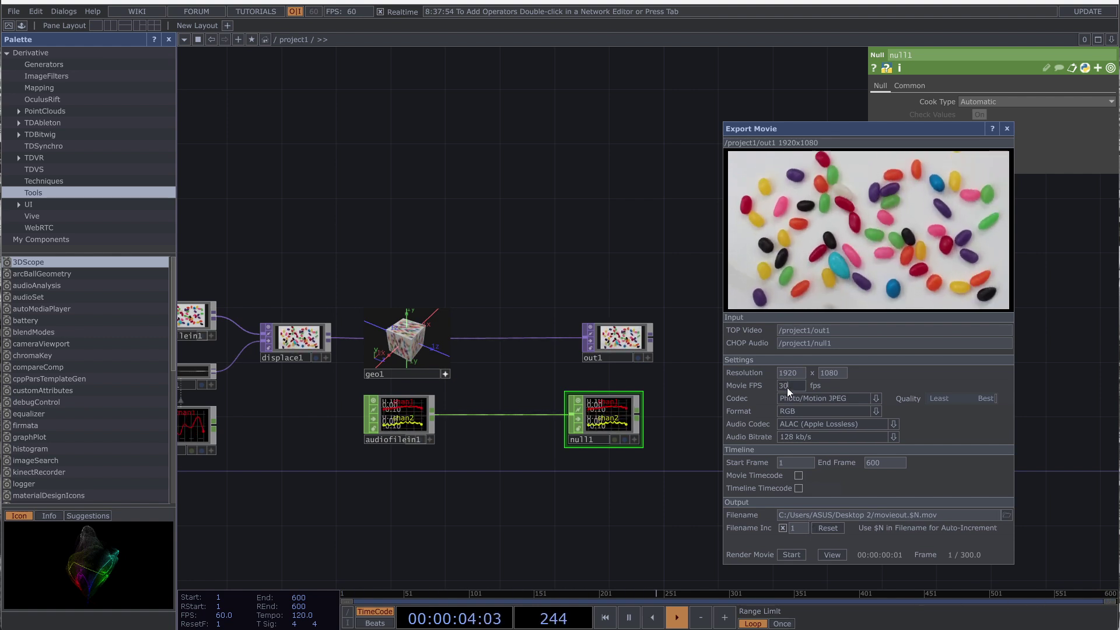
text(60)
key(Return)
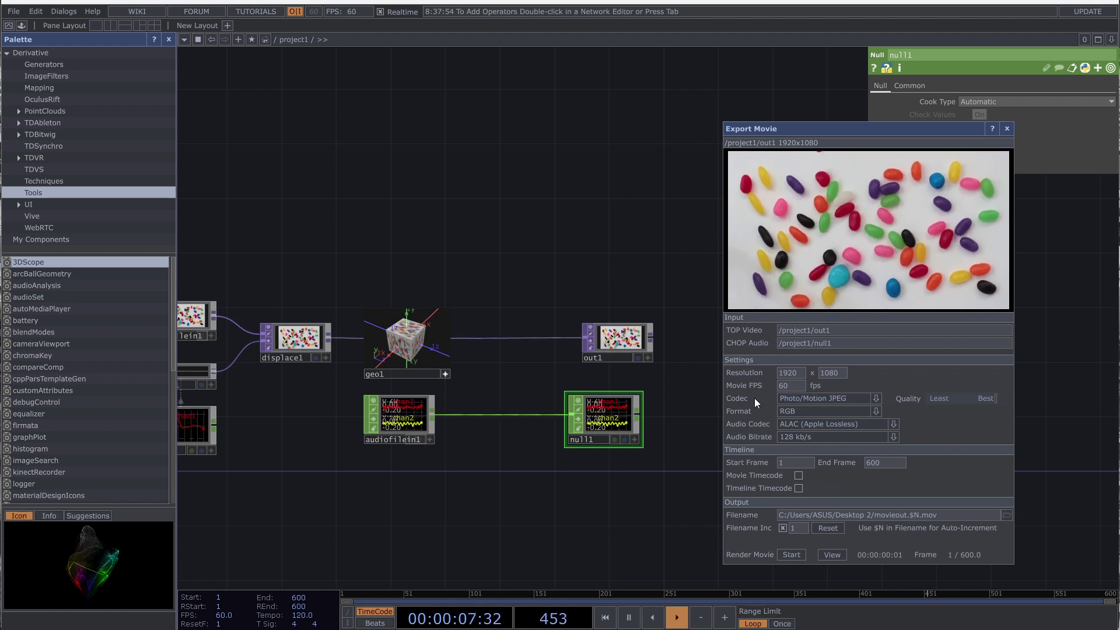
Review the available video and audio codecs for the export and set the audio bitrate to 320 kb/s
click(811, 399)
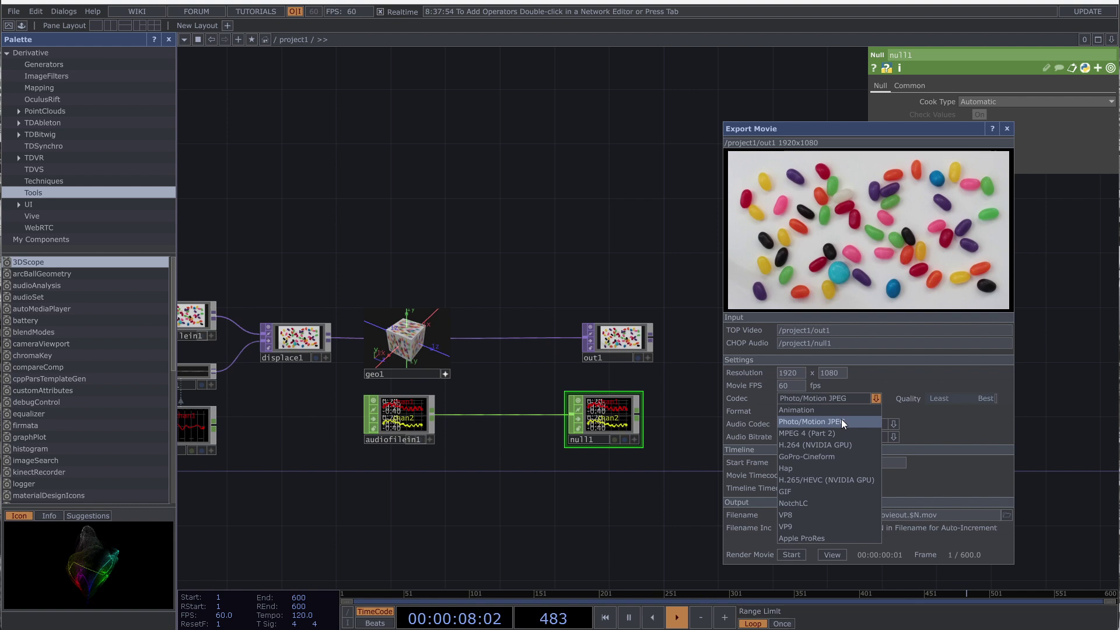
click(877, 399)
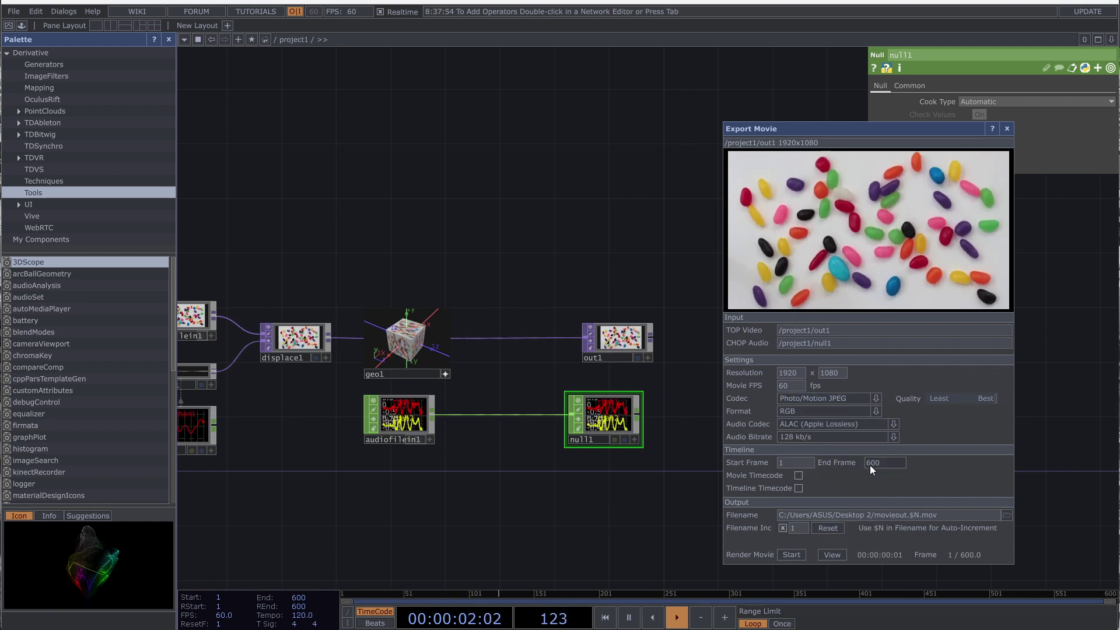
click(796, 426)
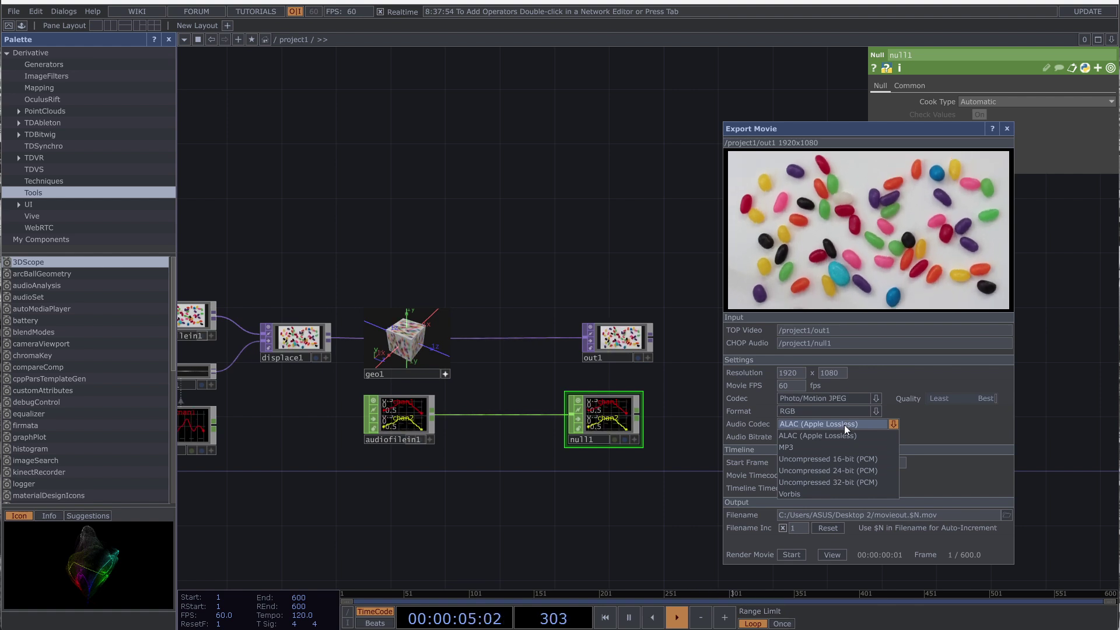
click(845, 425)
click(822, 436)
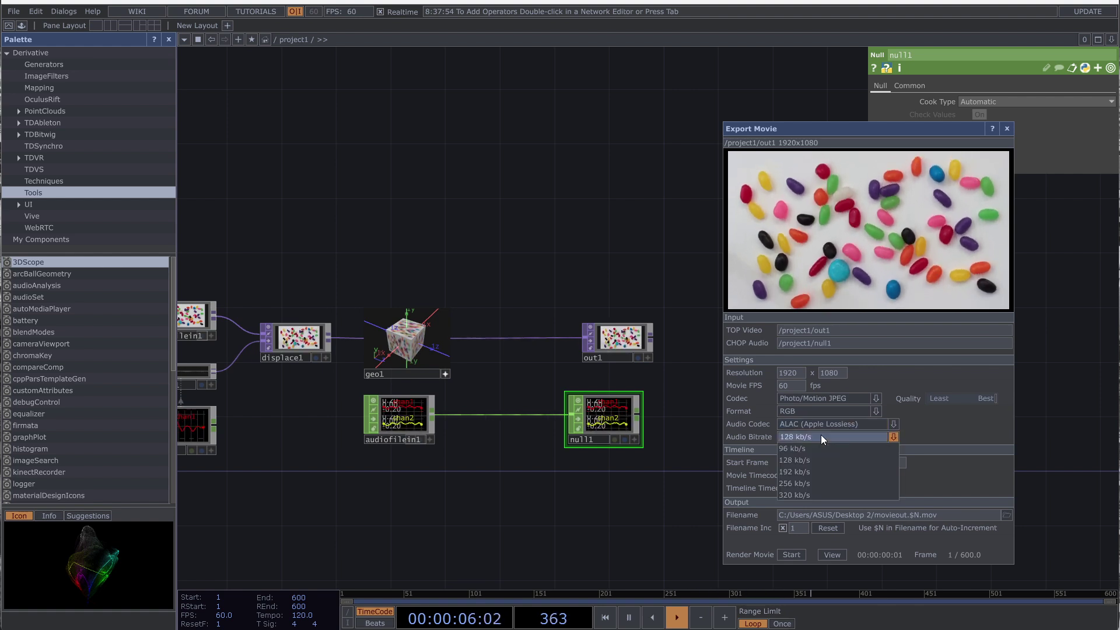
click(803, 494)
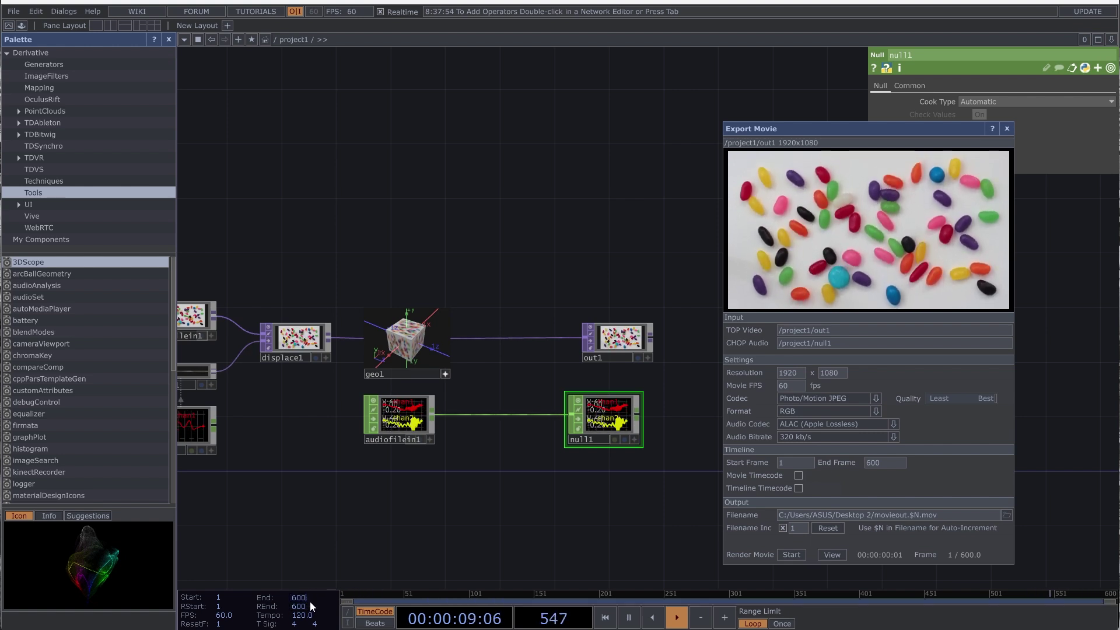
Extend the project timeline's end to frame 6000 and set the movie export's end frame to 6000
text(0)
key(Return)
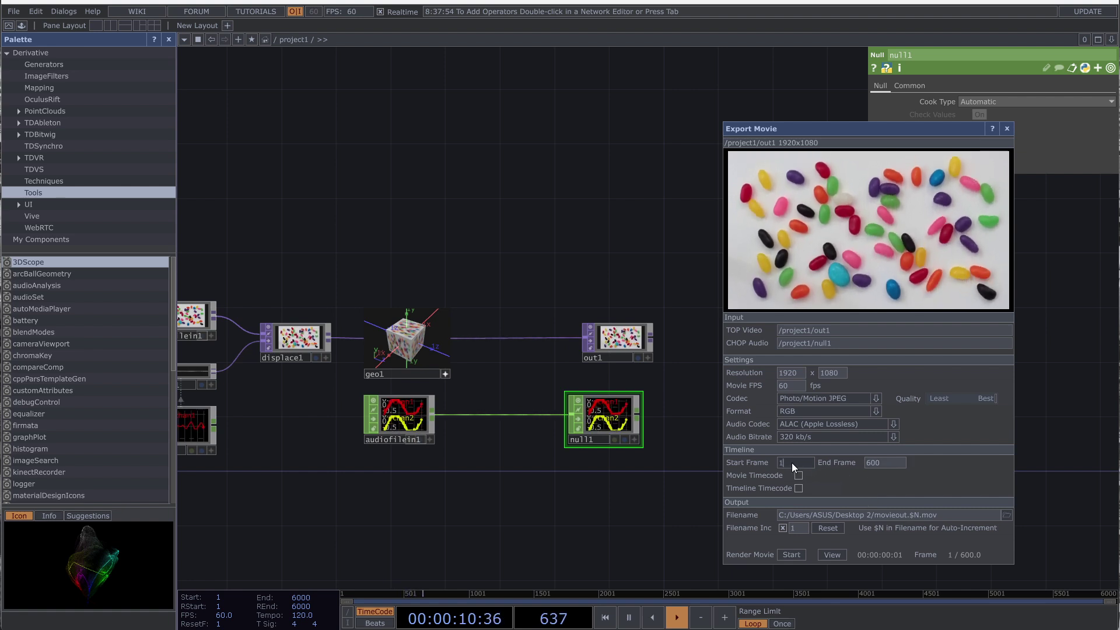
click(881, 463)
text(6000)
key(Return)
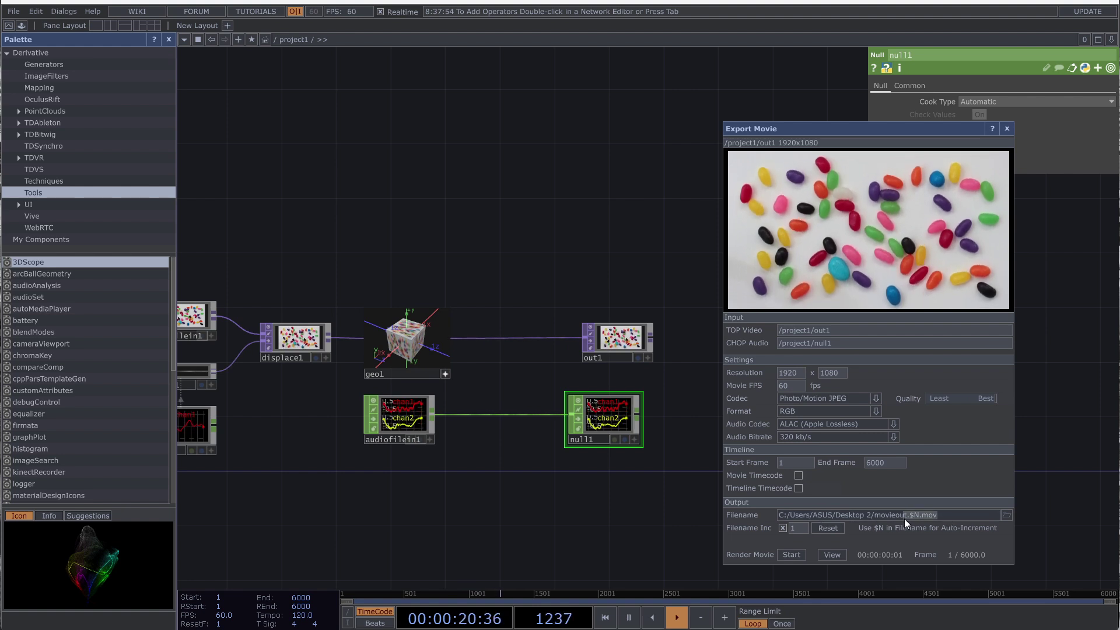
Check the output filename movieout.$N.mov, start rendering the movie and replace the existing file
drag(905, 520, 877, 523)
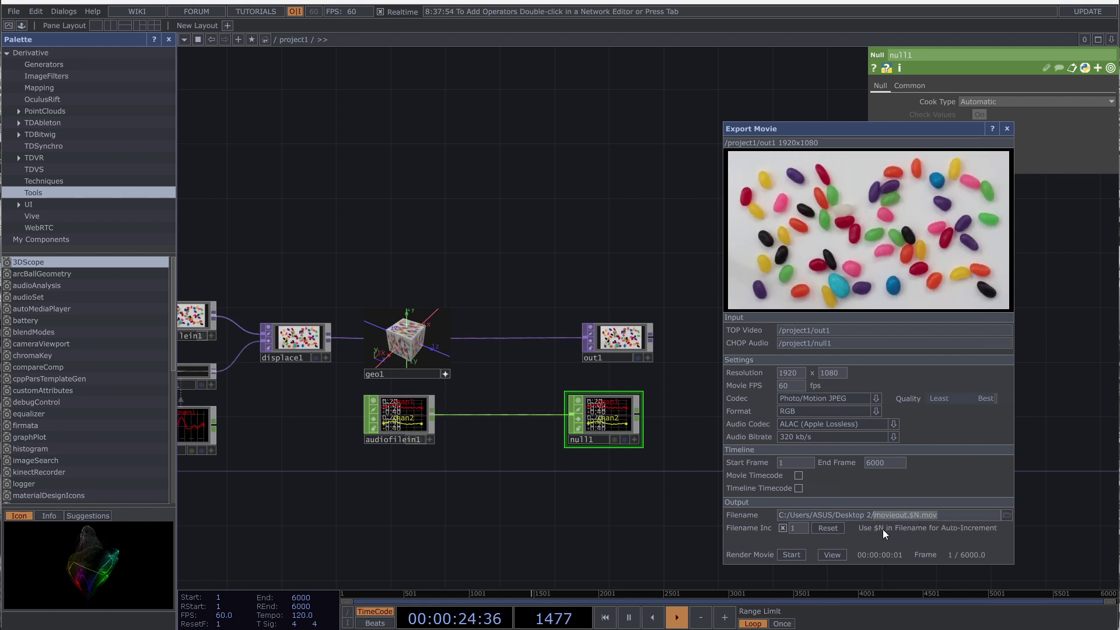
click(935, 517)
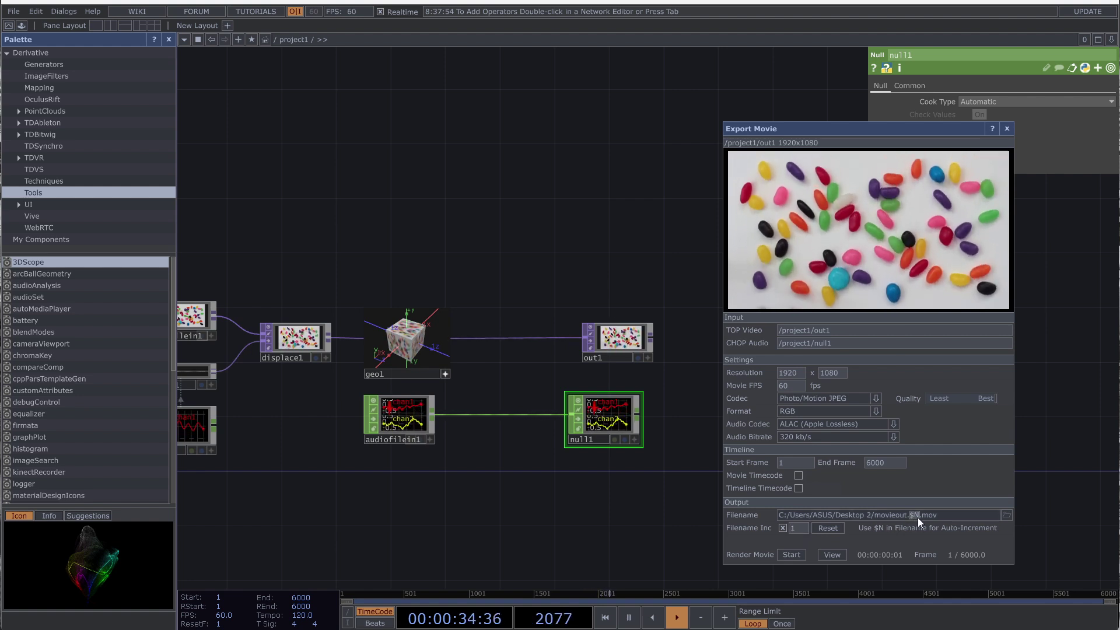
click(792, 554)
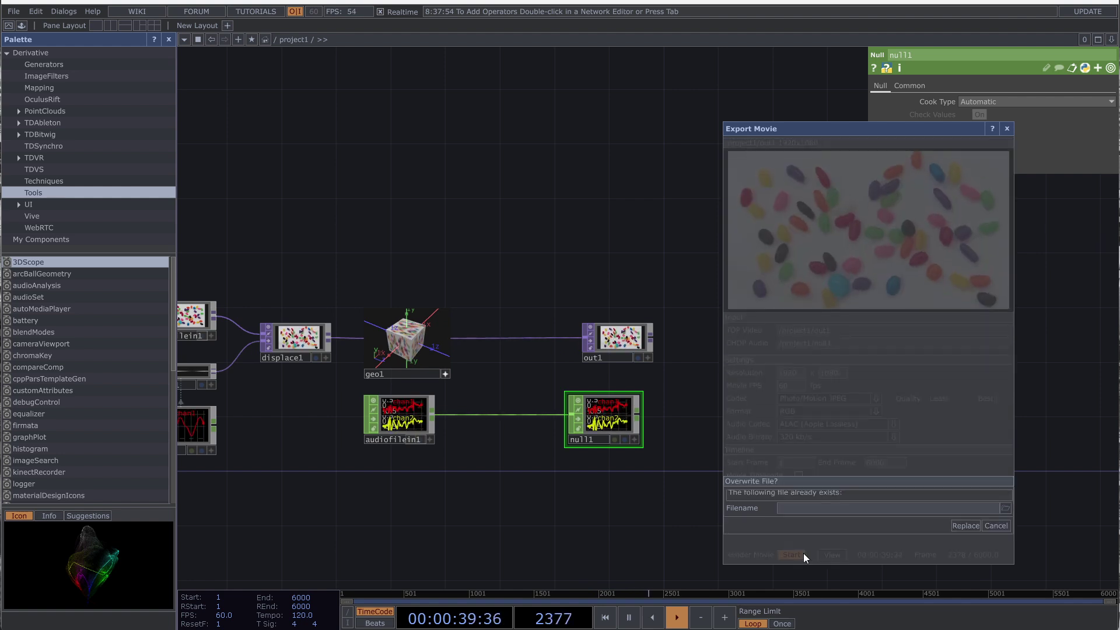
click(964, 526)
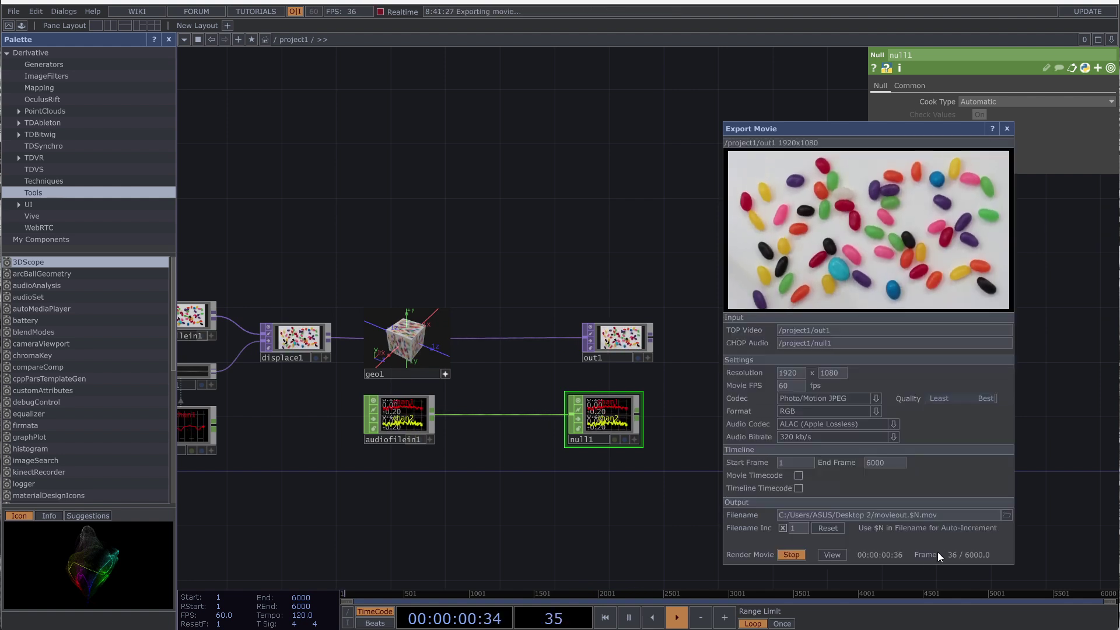